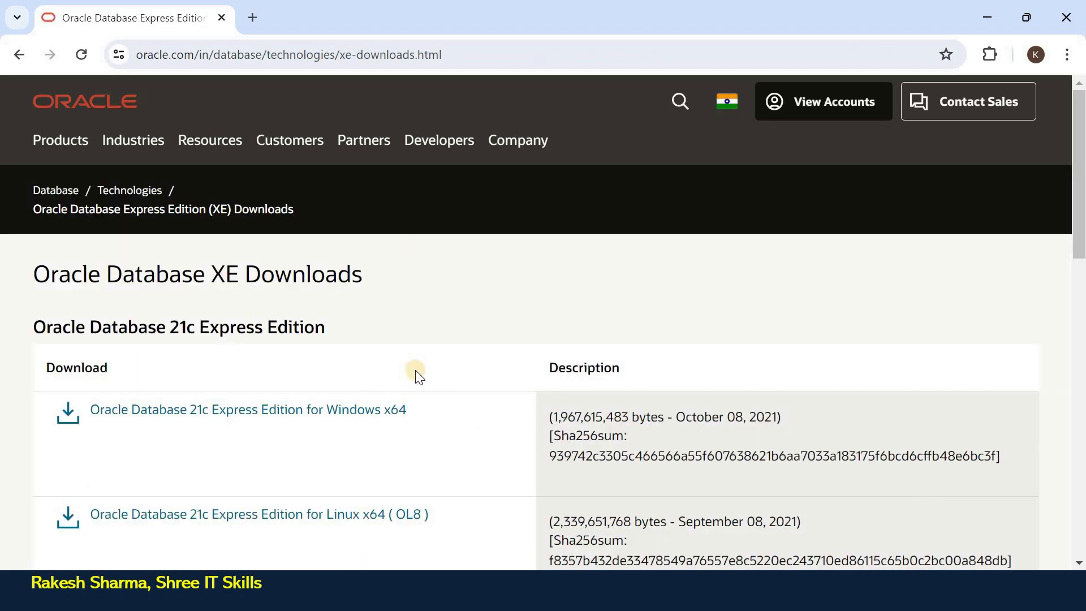
Start downloading Oracle Database 21c Express Edition for Windows x64, then check the Downloads folder.
scroll(416, 373, down, 5)
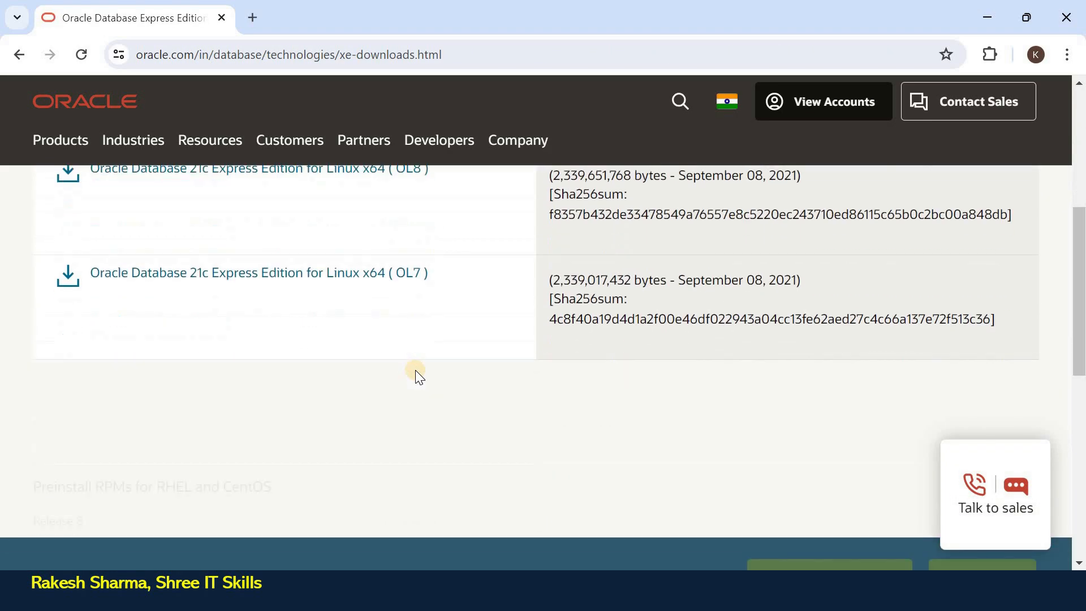
scroll(415, 371, up, 5)
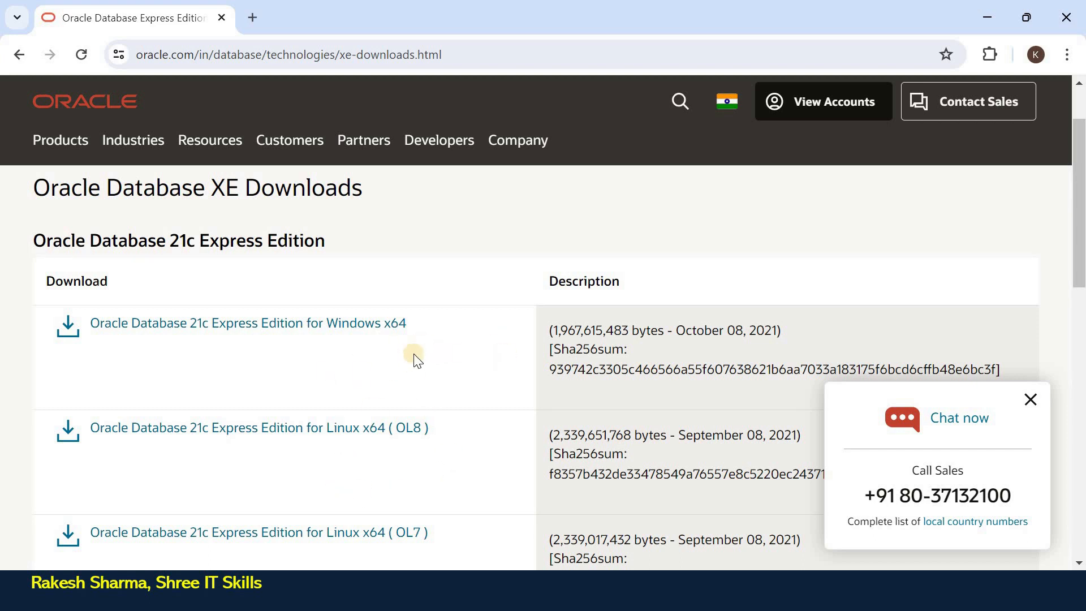
click(366, 332)
click(357, 334)
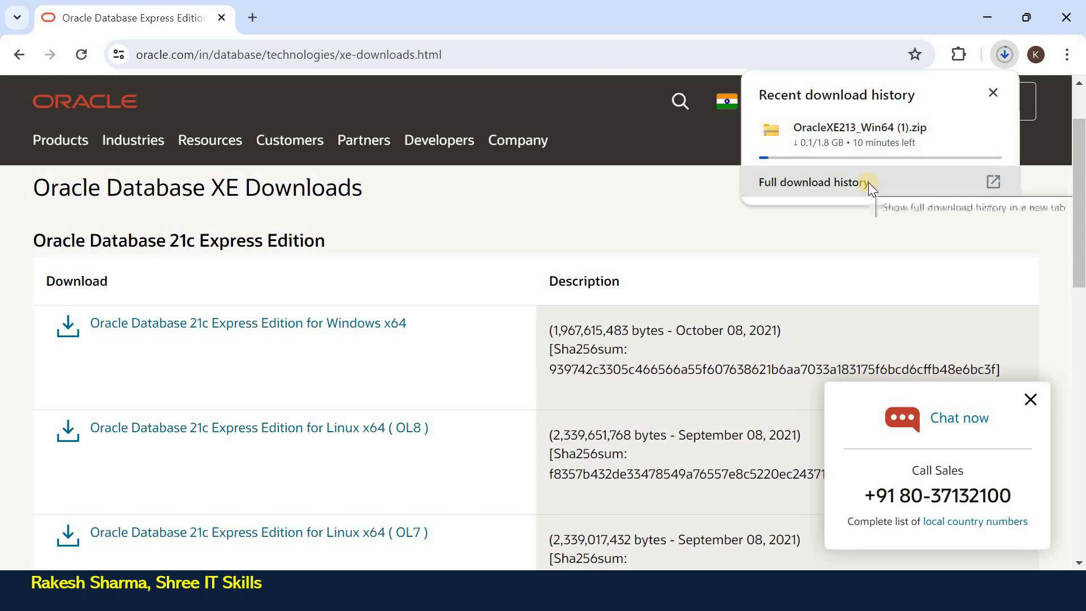
key(alt+Tab)
key(Tab)
key(Tab)
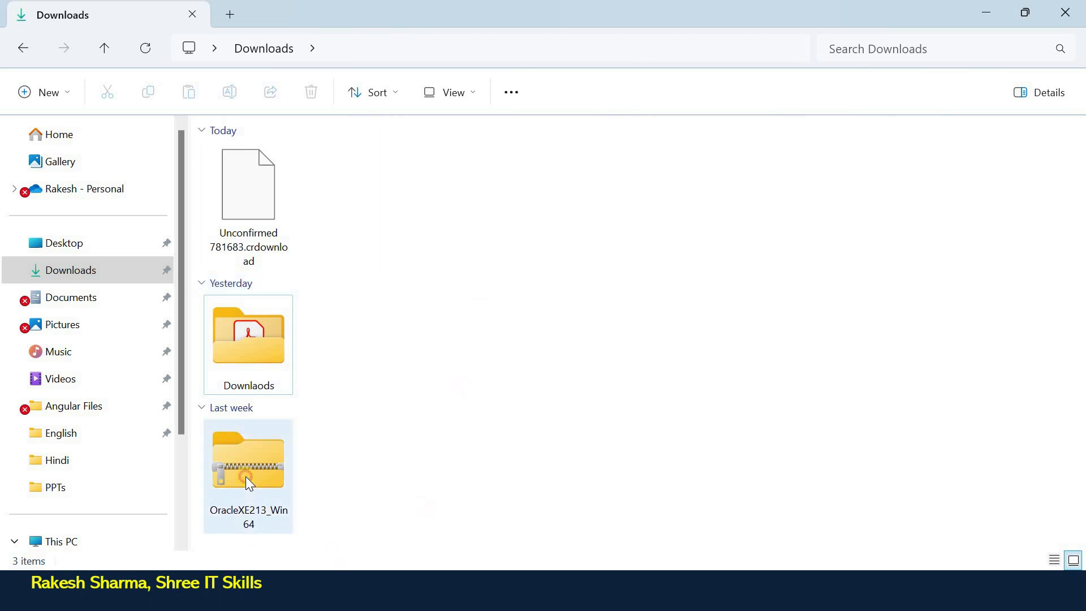
Extract the OracleXE213_Win64 zip in Downloads with WinRAR into an OracleXE213_Win64 folder.
click(226, 469)
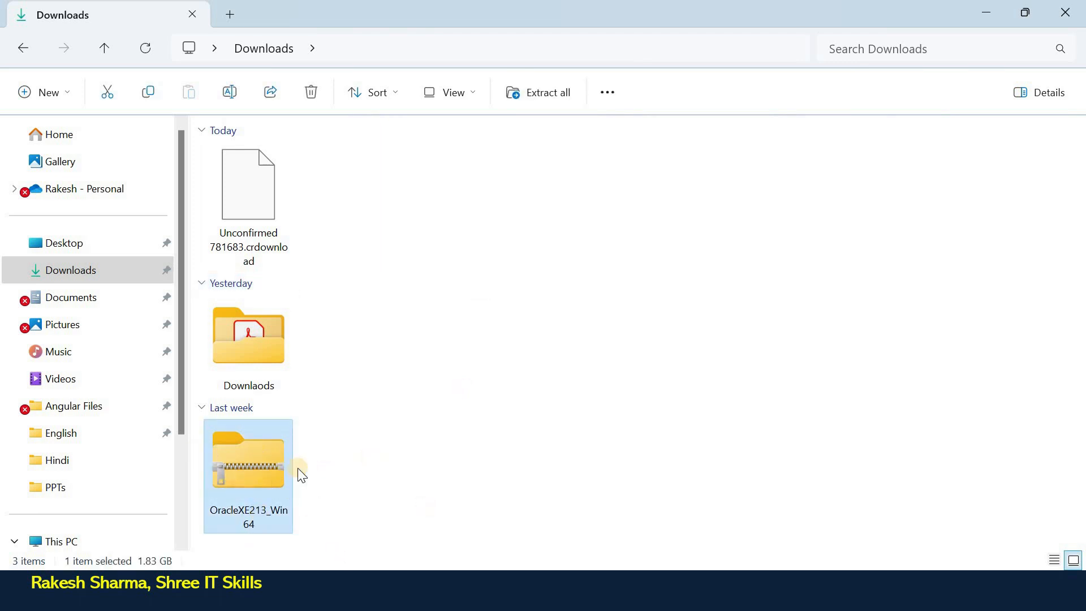
right_click(258, 464)
click(452, 403)
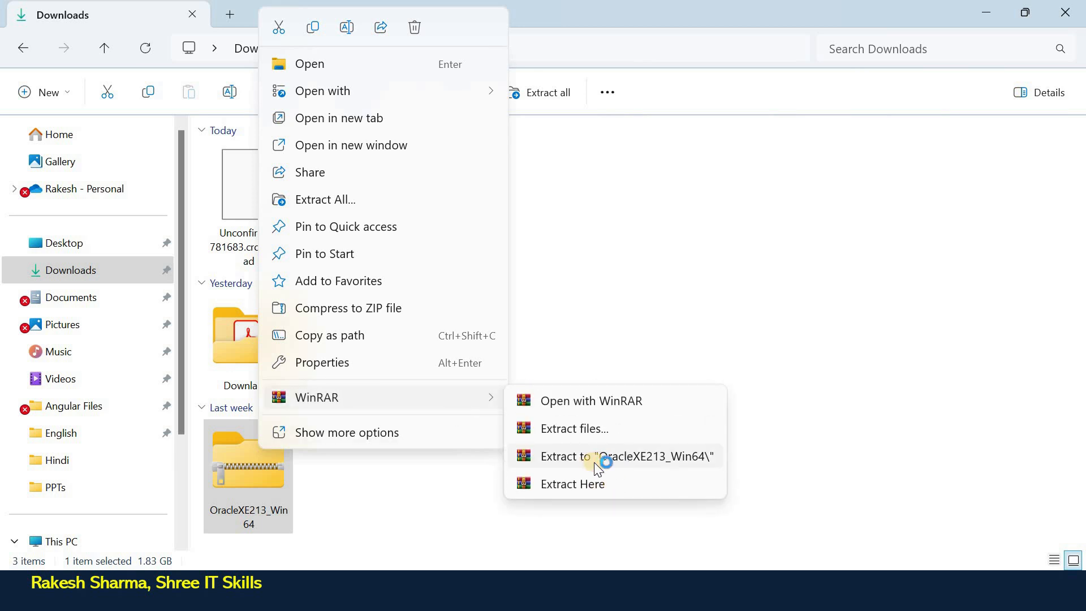
click(590, 462)
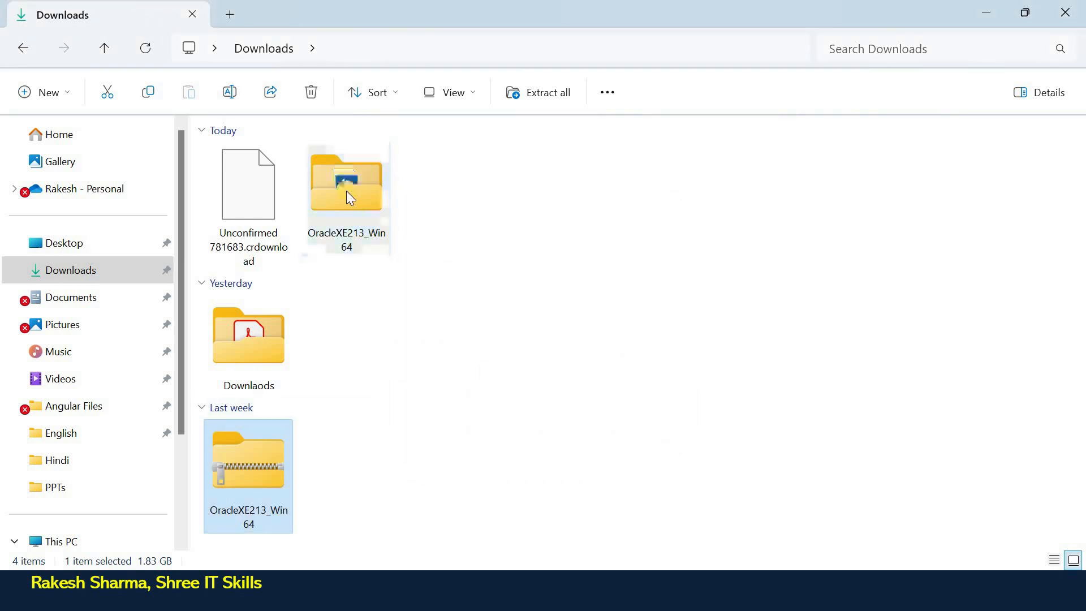
Open the OracleXE213_Win64 folder and run setup to launch the XE InstallShield wizard.
double_click(347, 192)
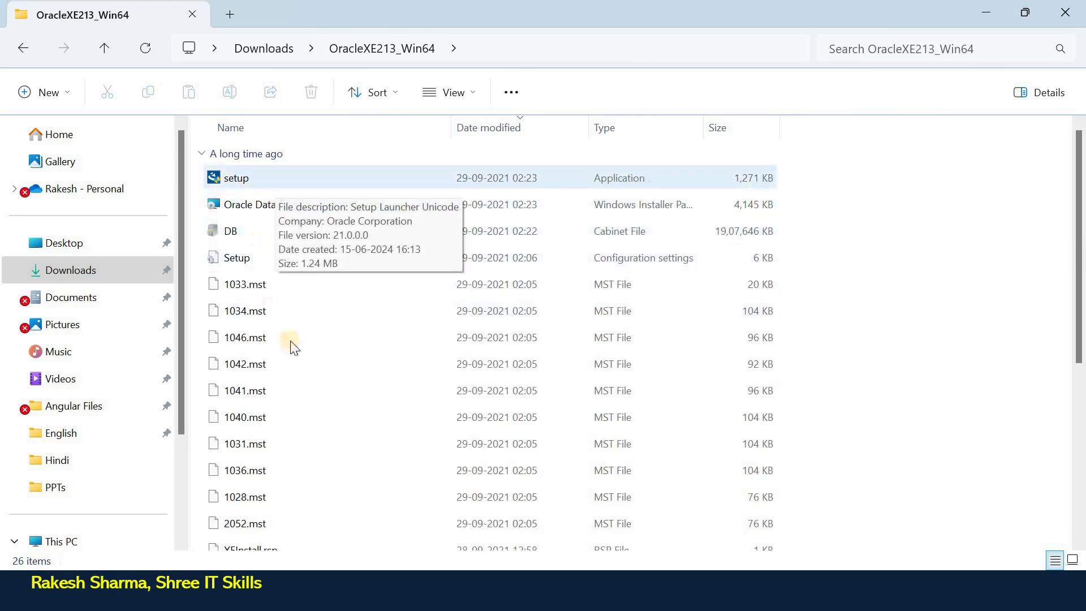
click(245, 182)
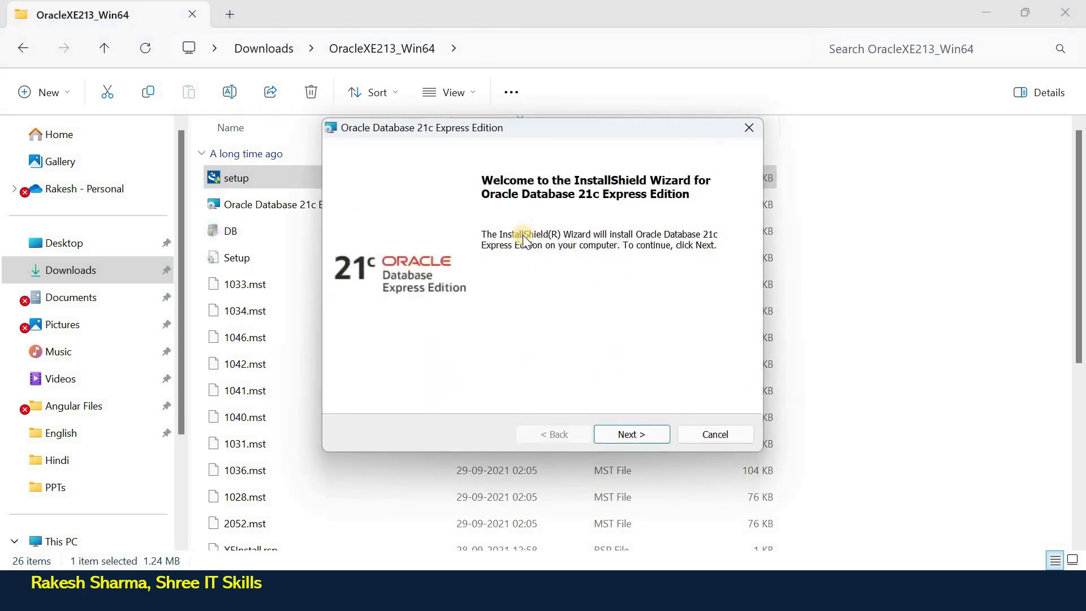
Accept the license terms and keep the default destination folder.
click(624, 434)
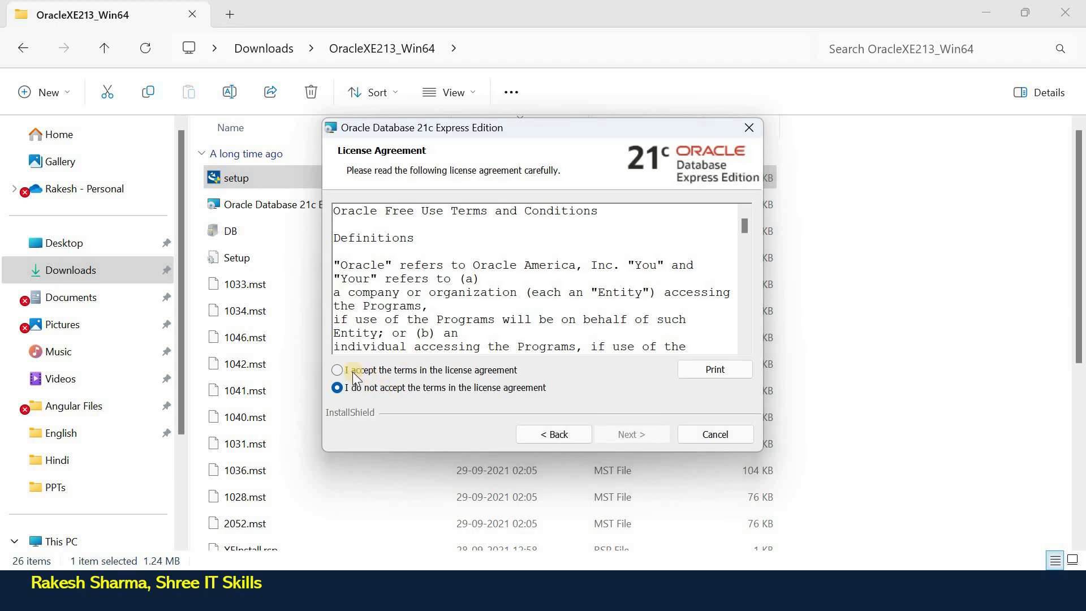
click(339, 370)
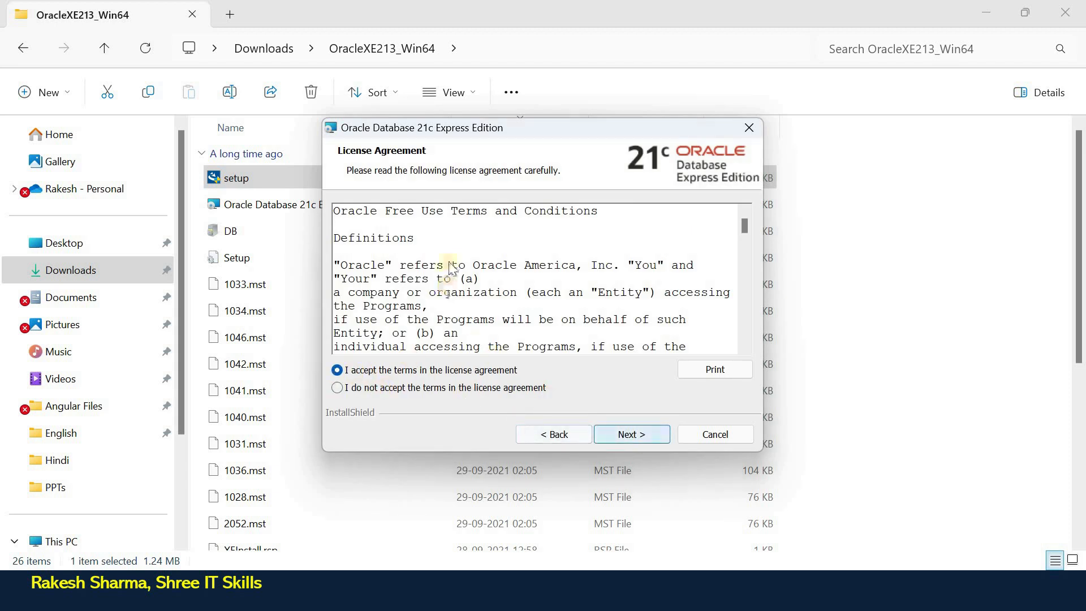
click(632, 434)
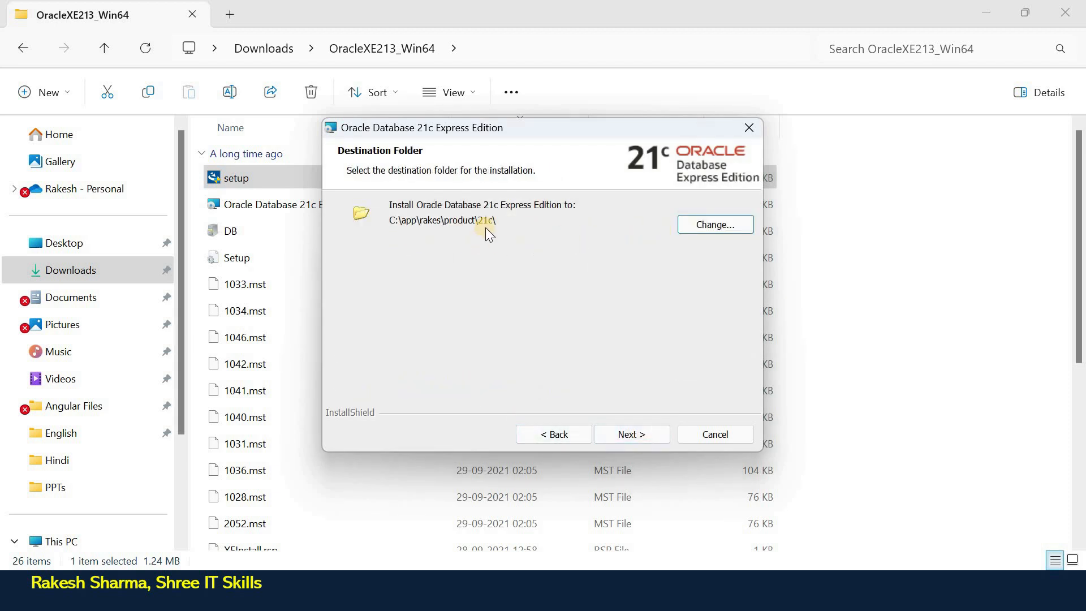
click(635, 435)
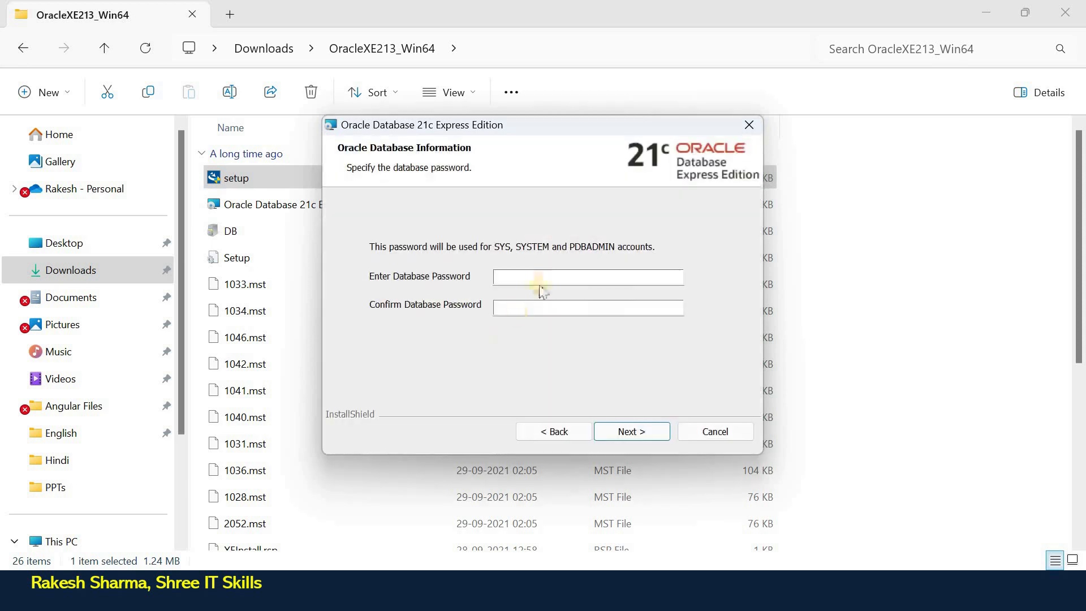
Enter the database password in both the Enter and Confirm password fields.
click(541, 274)
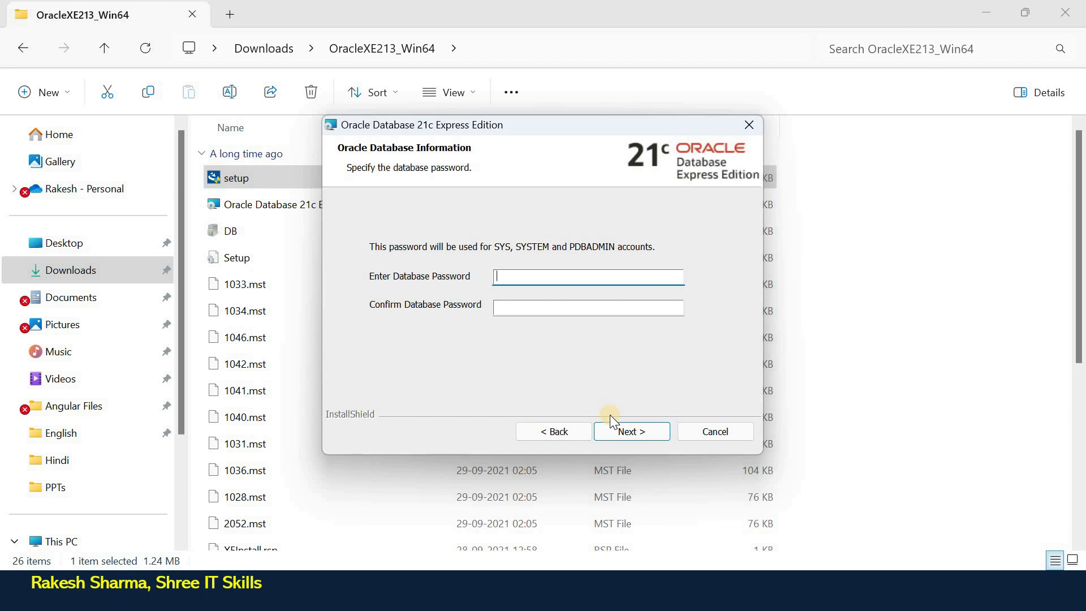
text(•••••)
key(Tab)
text(•••)
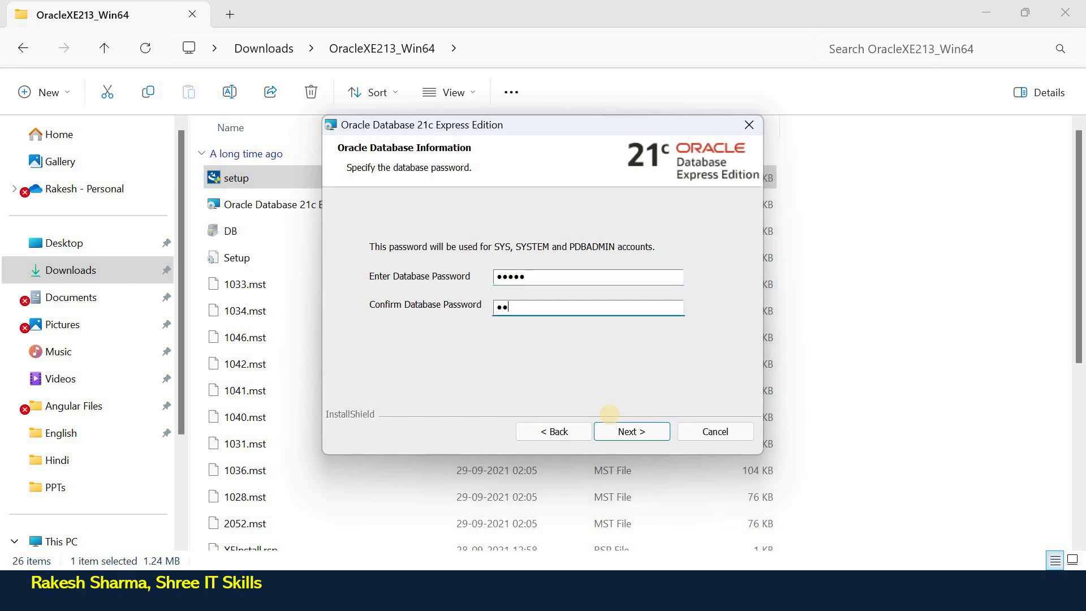
text(••)
Run the installation from the Summary page and close the wizard with Finish once it succeeds.
click(622, 432)
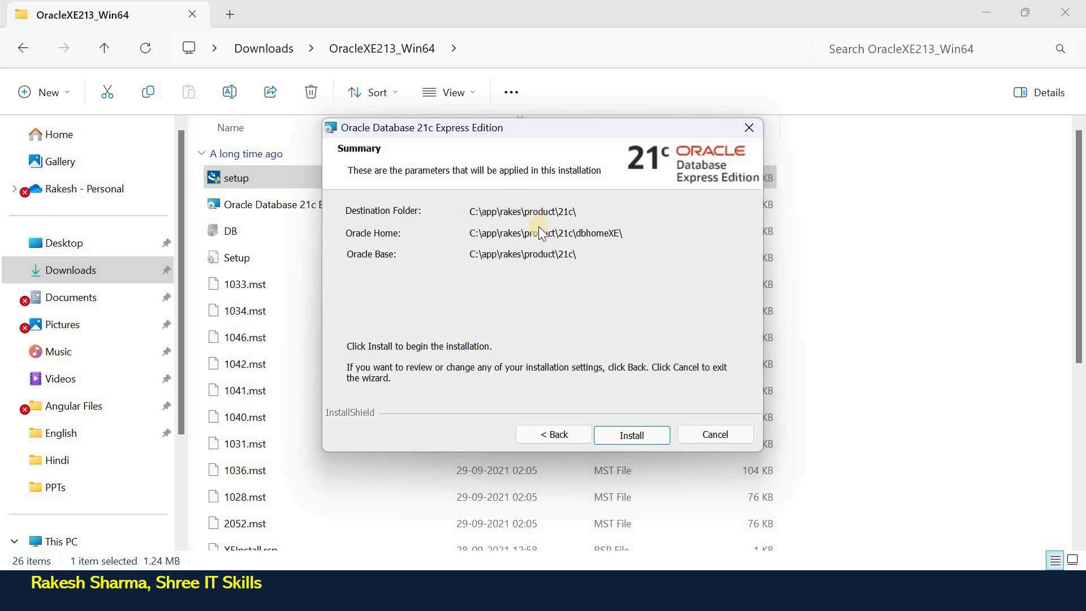
click(640, 438)
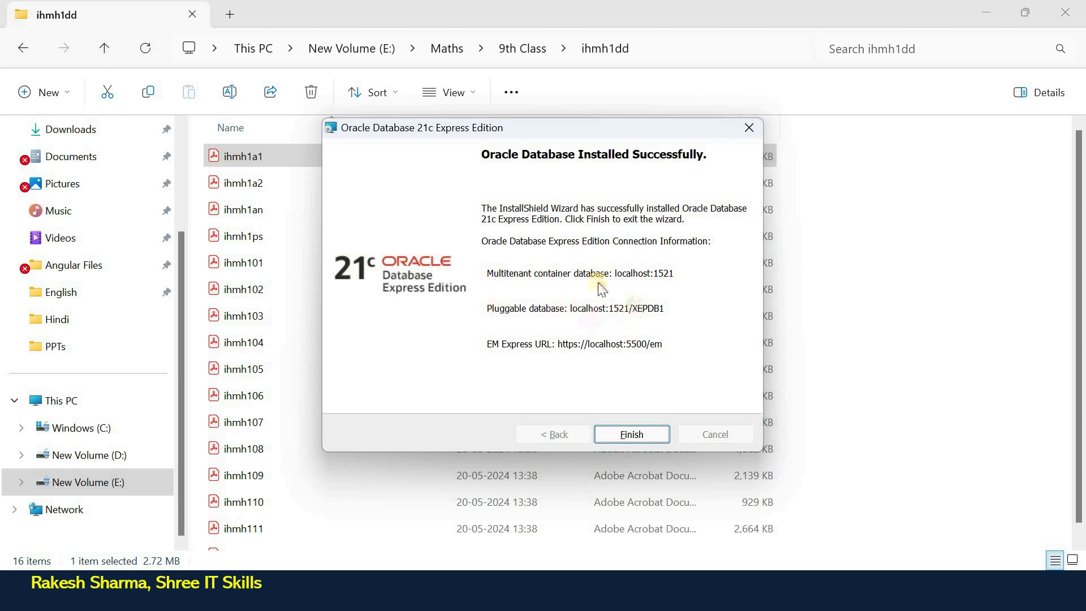
click(638, 434)
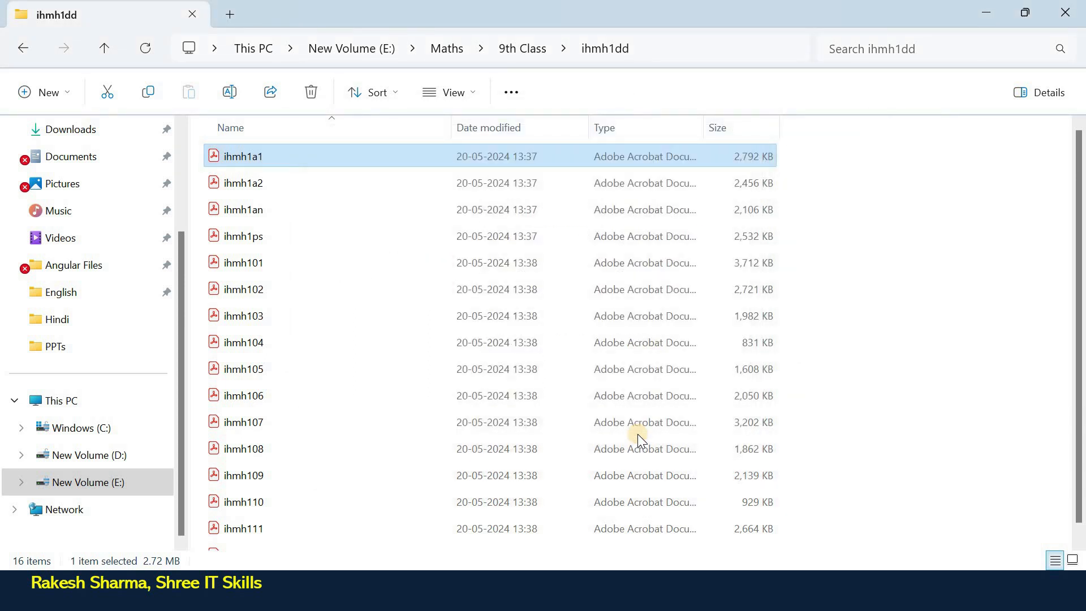
Launch Command Prompt from Windows search and run sqlplus to reach the user-name prompt.
key(super)
text(comma)
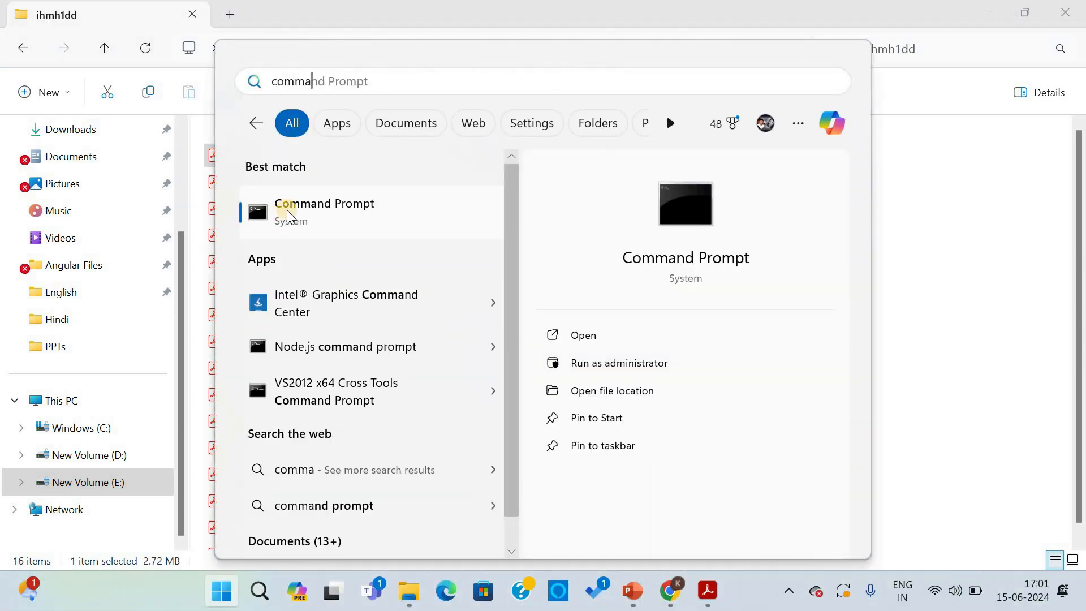
click(289, 212)
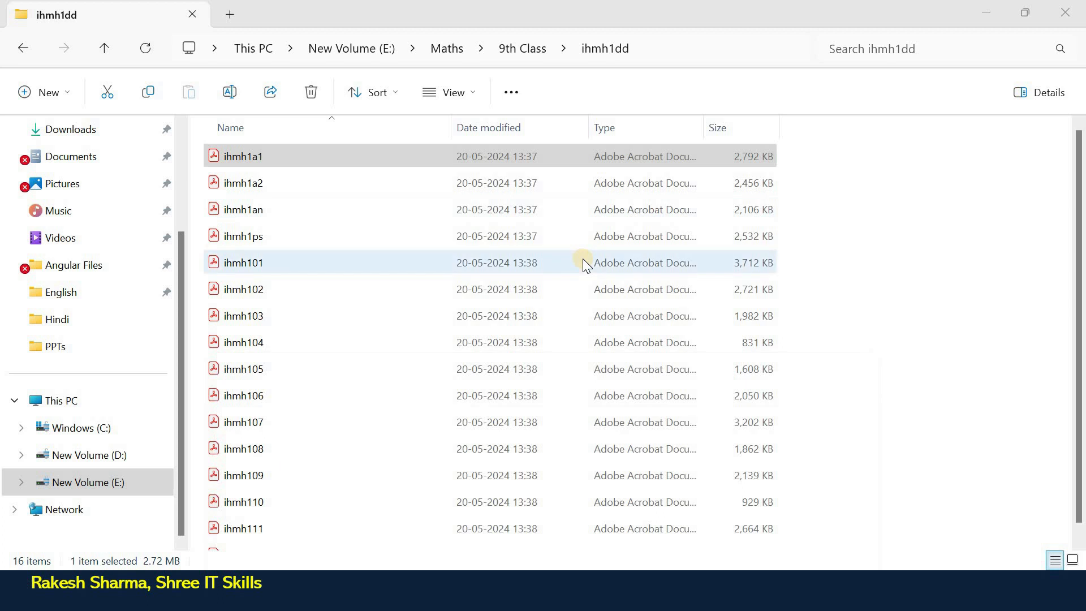
text(sqlplus)
key(Return)
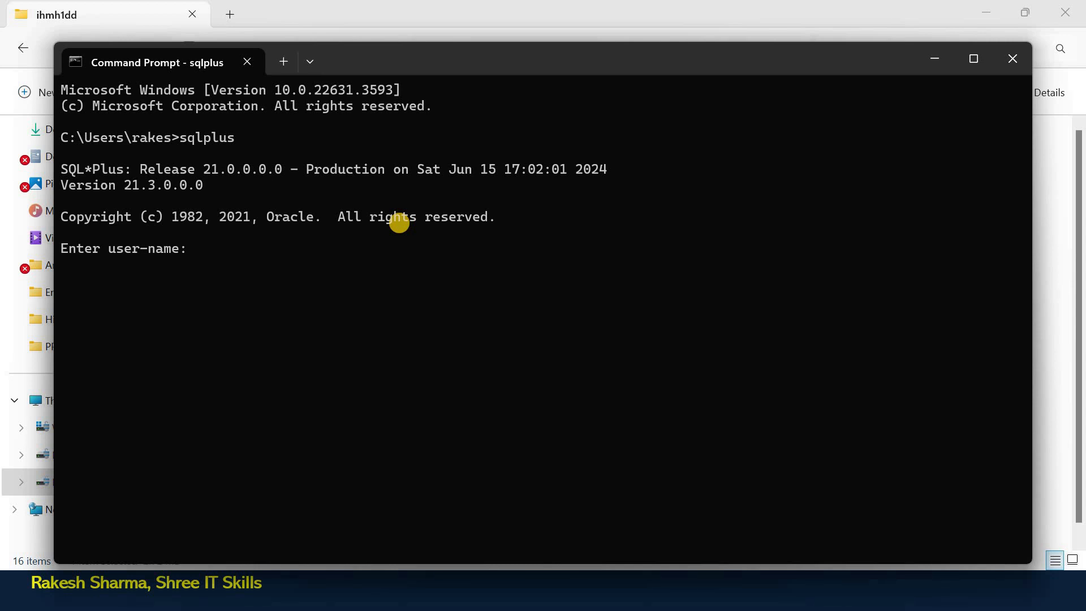
Log in to SQL*Plus as system, then close the Command Prompt window.
text(system)
key(Return)
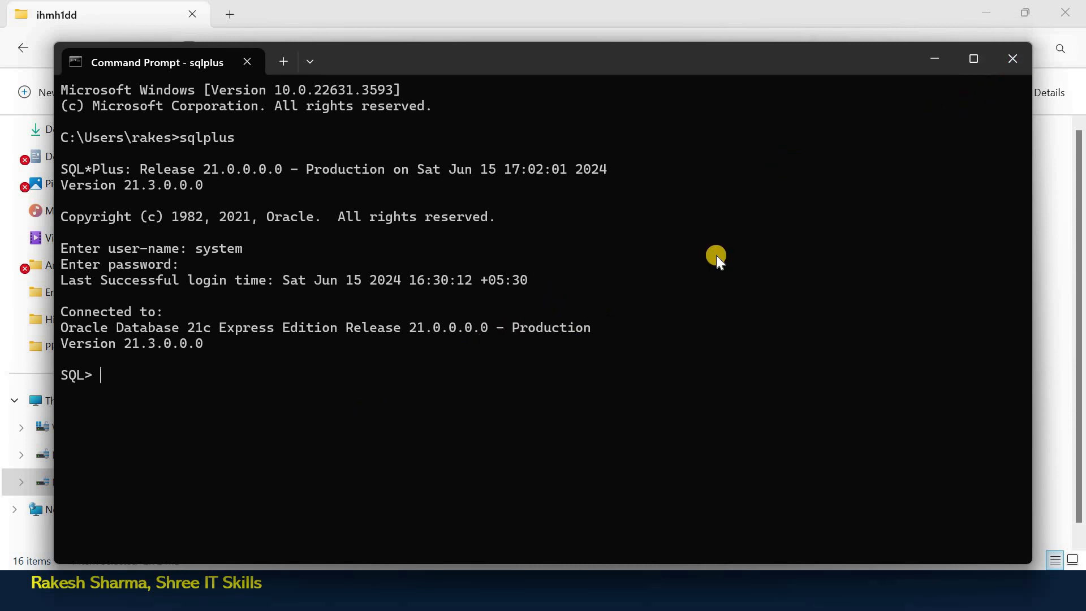
click(1012, 60)
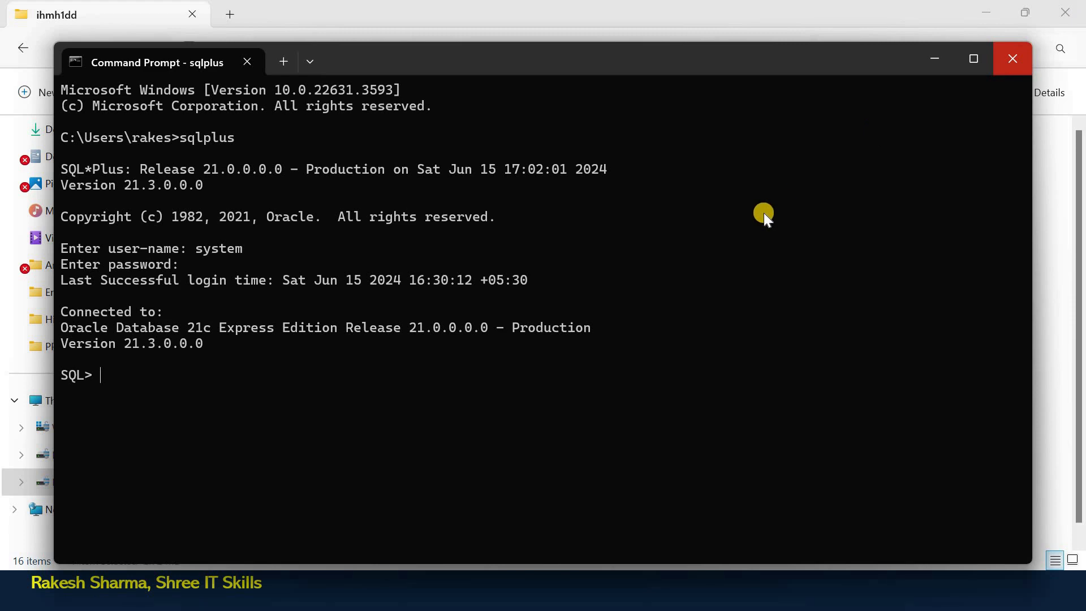
Open a new Command Prompt via the 'comm' search and run sqlplus again.
key(super)
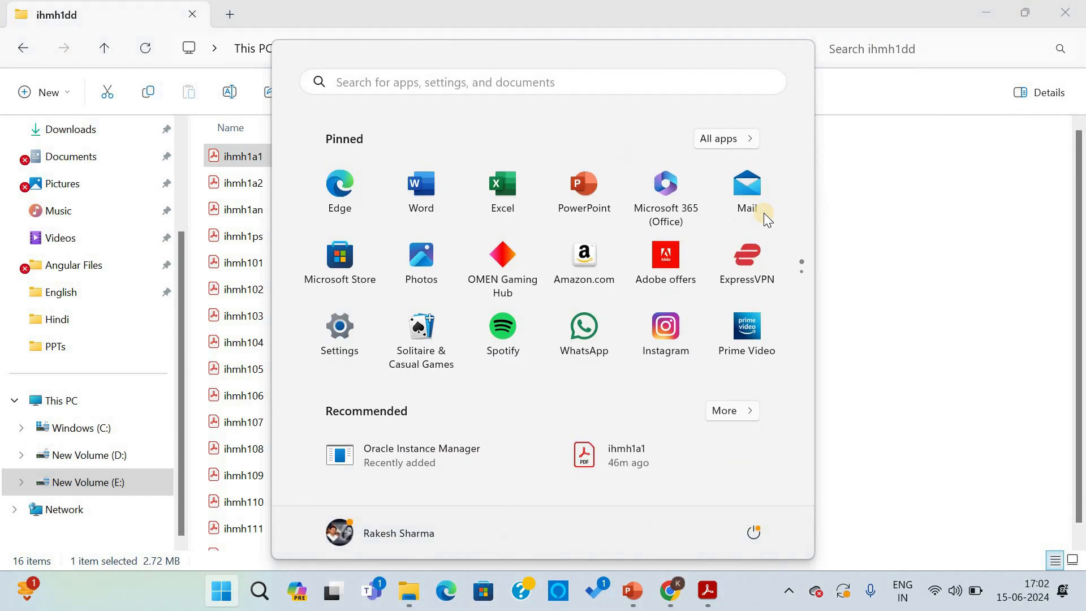
text(comm)
key(Return)
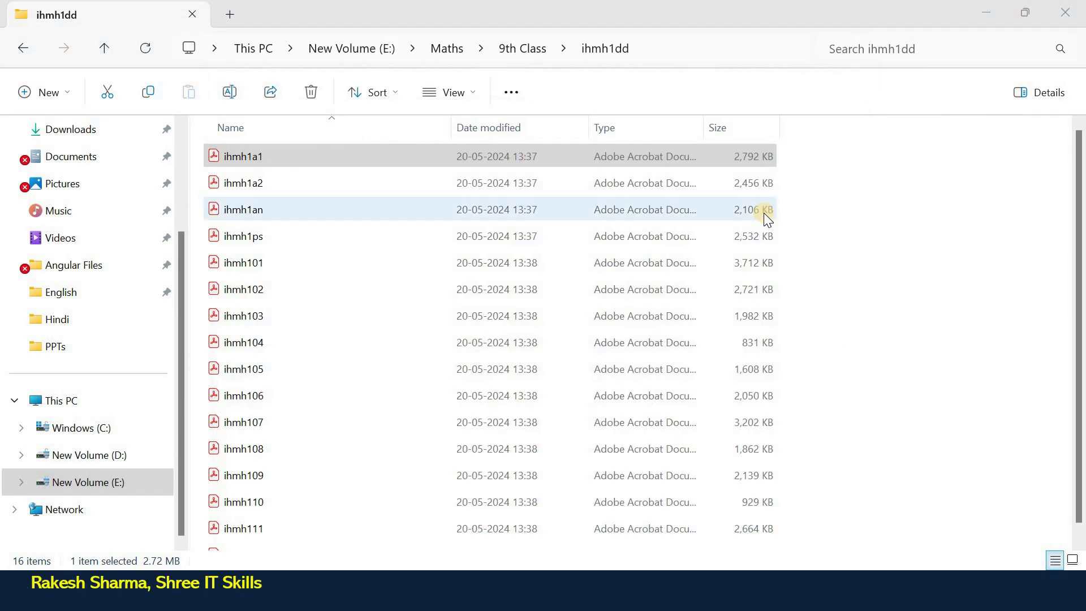
text(sqlplu)
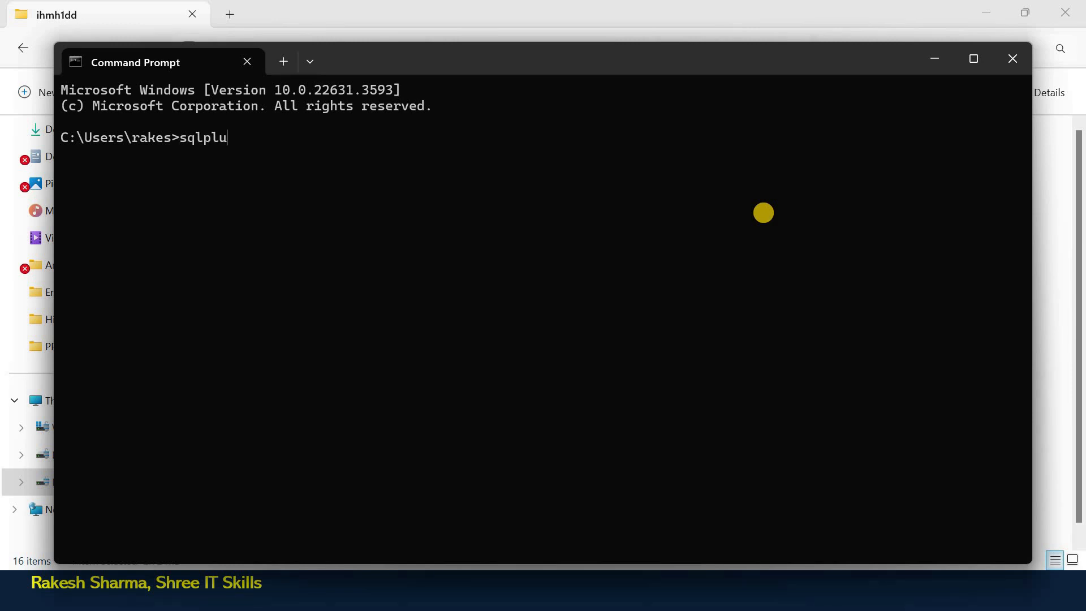
text(s)
key(Return)
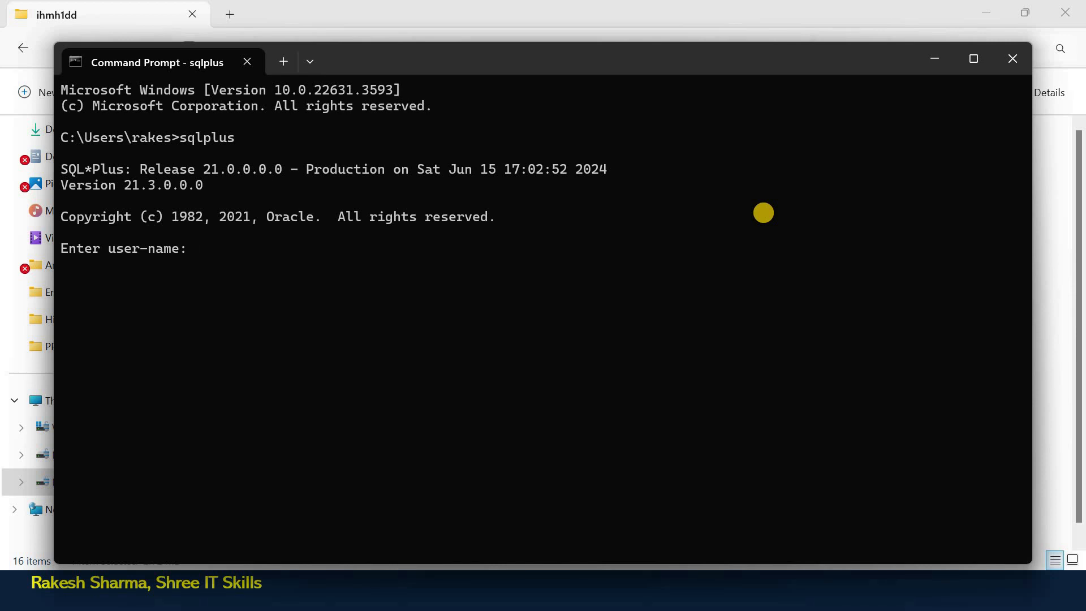
Copy the sysdba connection line for localhost:1521/XEPDB1 from the Oracle notes in Notepad.
text(sys/admin@//l)
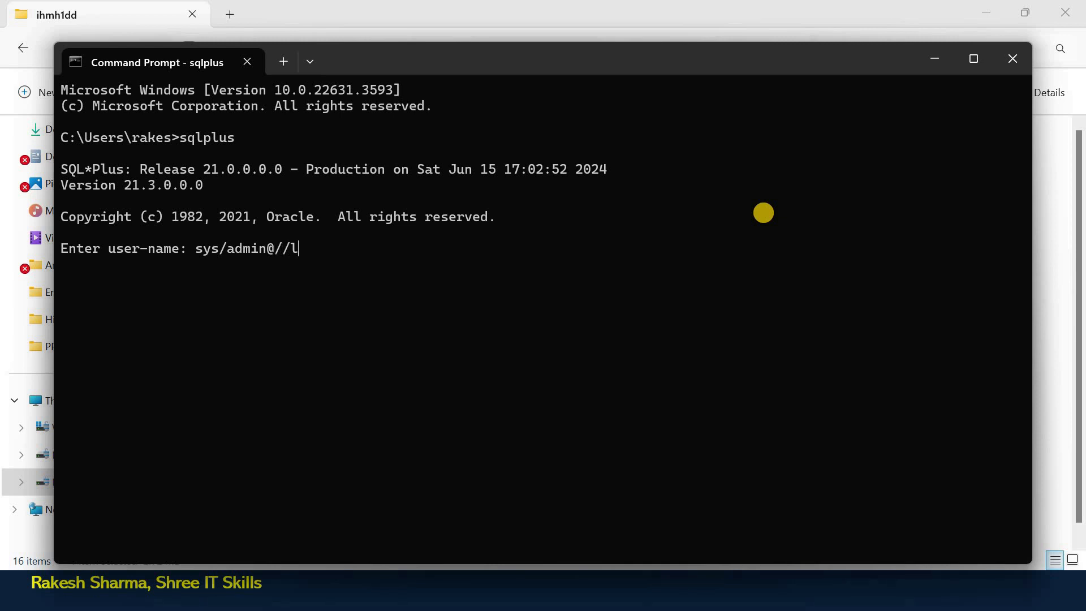
text(ocalhost)
key(super)
text(note)
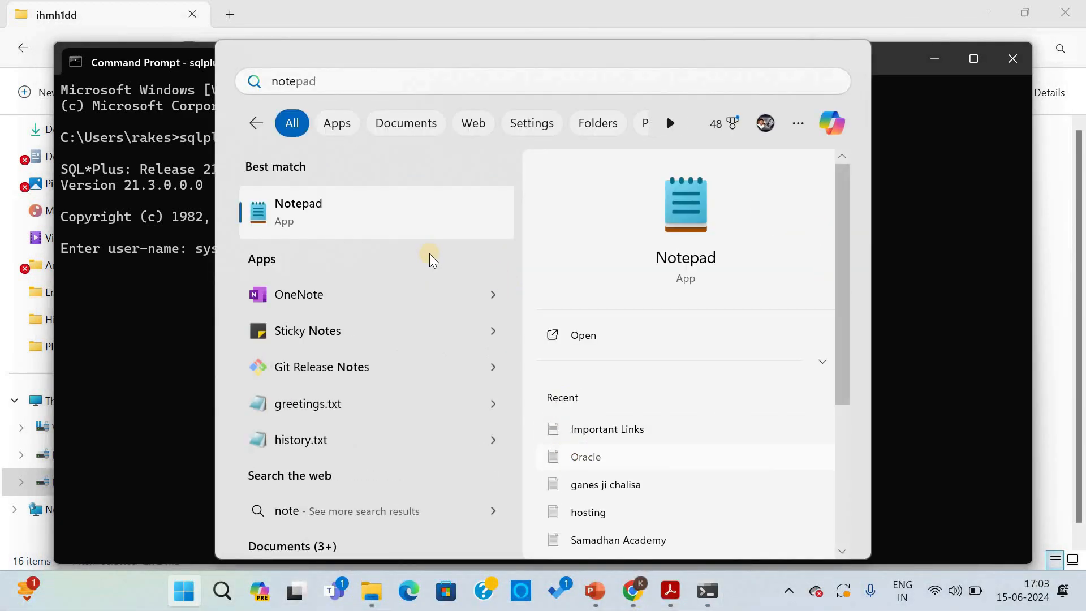
key(Return)
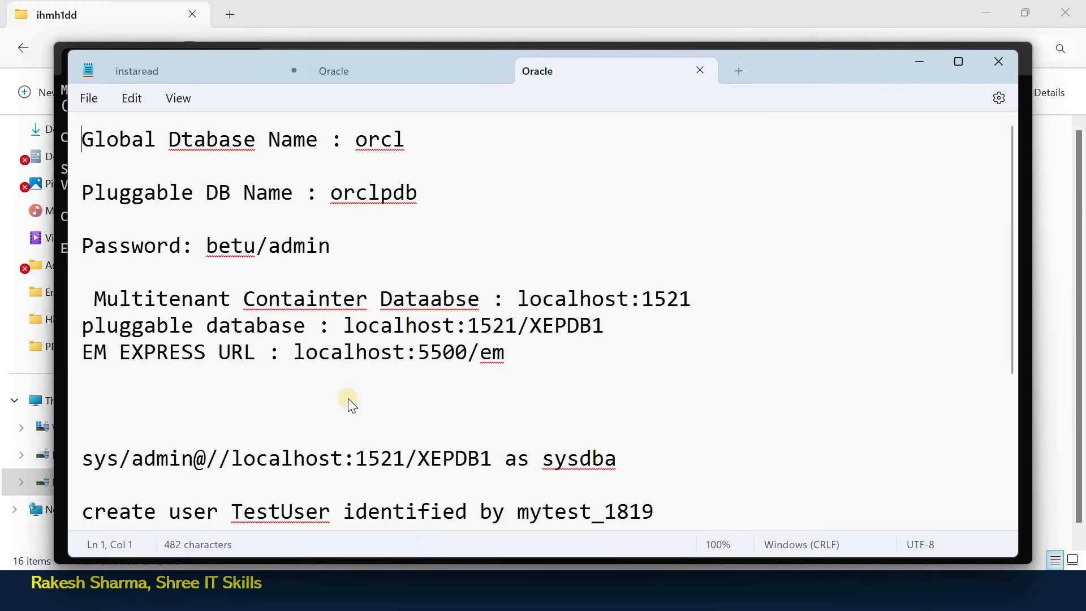
scroll(326, 300, down, 2)
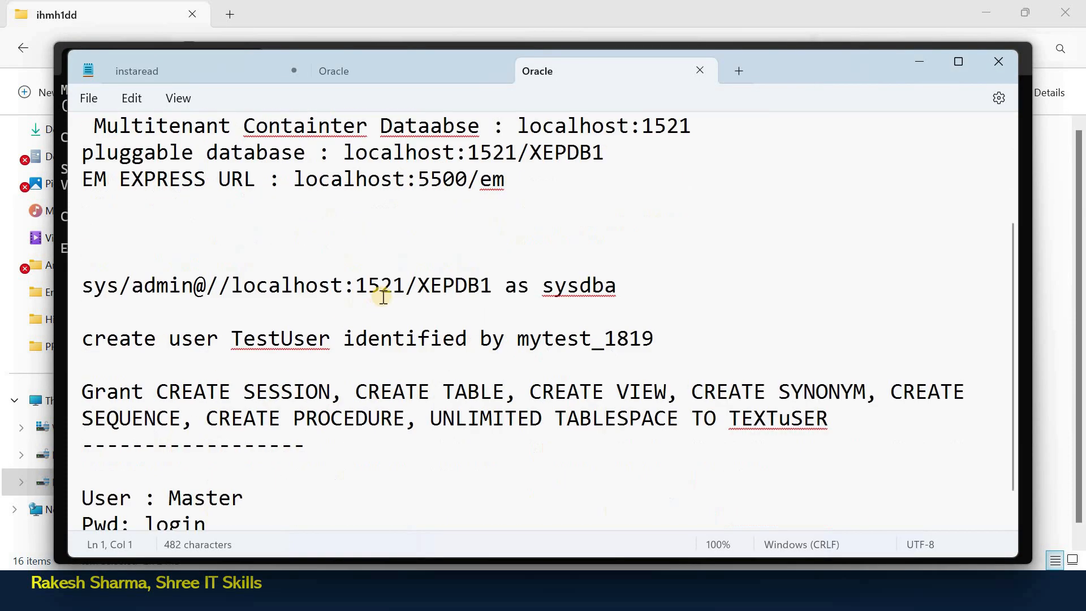
click(84, 285)
triple_click(84, 289)
key(ctrl+c)
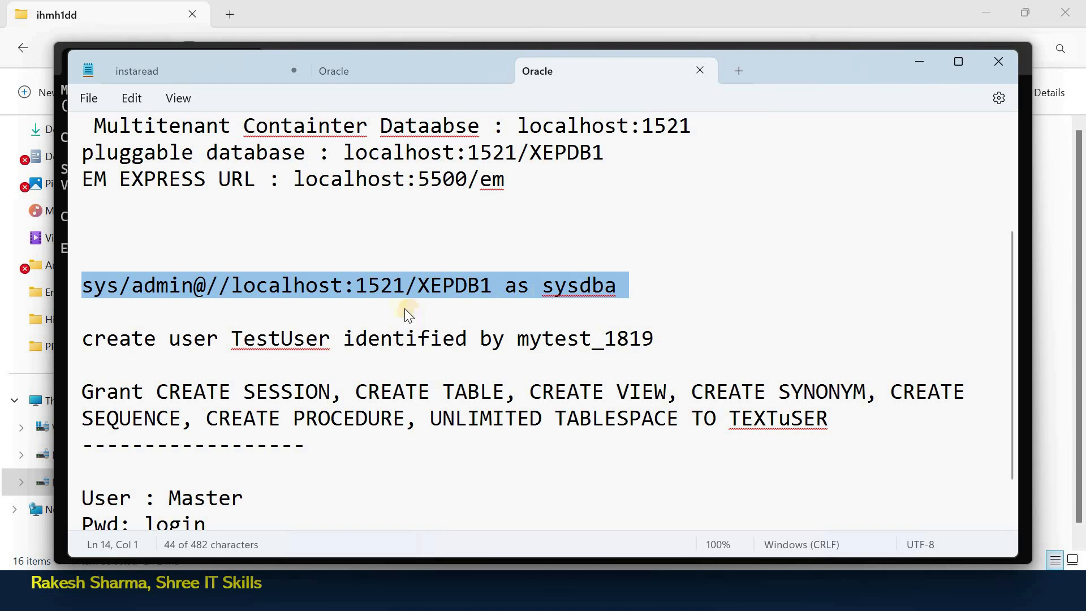
key(alt+Tab)
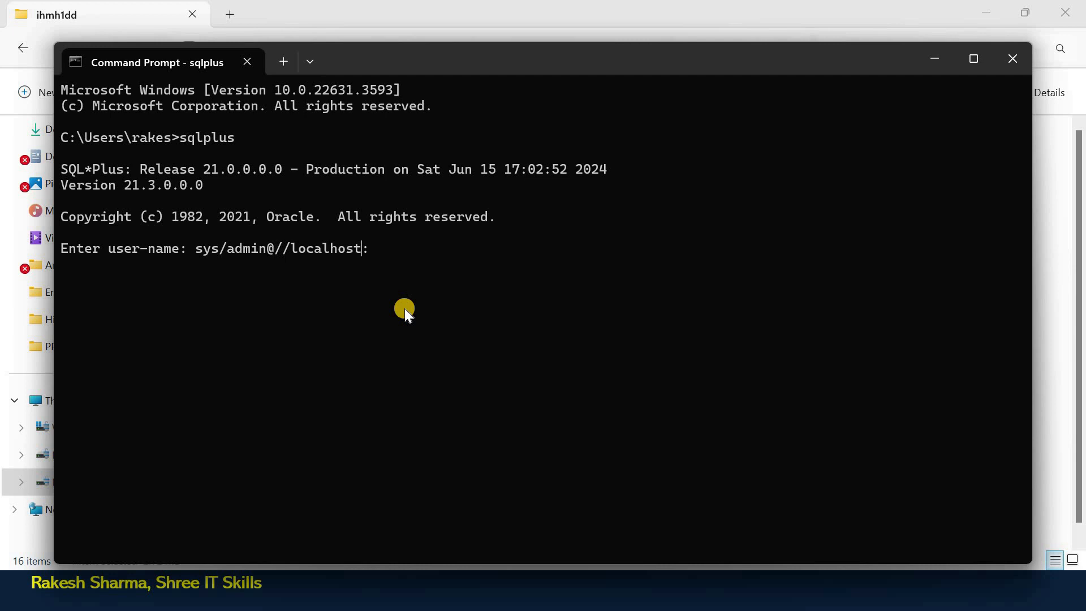
Connect as sysdba to localhost:1521/XEPDB1, then type a create user testuser statement with its password.
key(BackSpace)
key(BackSpace)
key(BackSpace)
key(BackSpace)
key(BackSpace)
key(BackSpace)
key(BackSpace)
key(BackSpace)
key(BackSpace)
key(BackSpace)
key(BackSpace)
key(BackSpace)
key(BackSpace)
key(BackSpace)
key(BackSpace)
key(BackSpace)
key(BackSpace)
key(BackSpace)
key(BackSpace)
key(BackSpace)
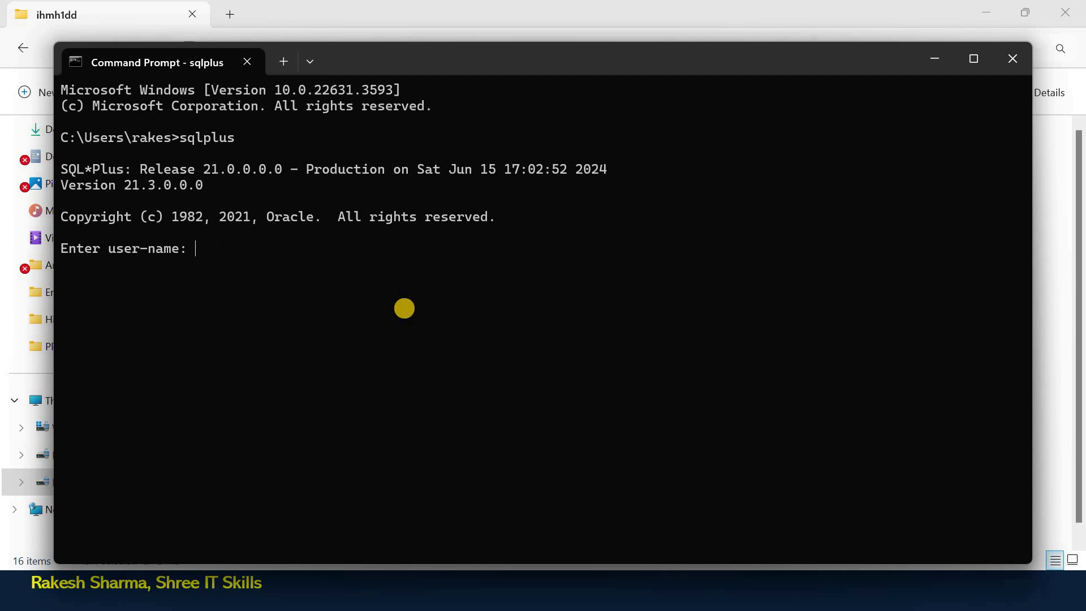
key(ctrl+v)
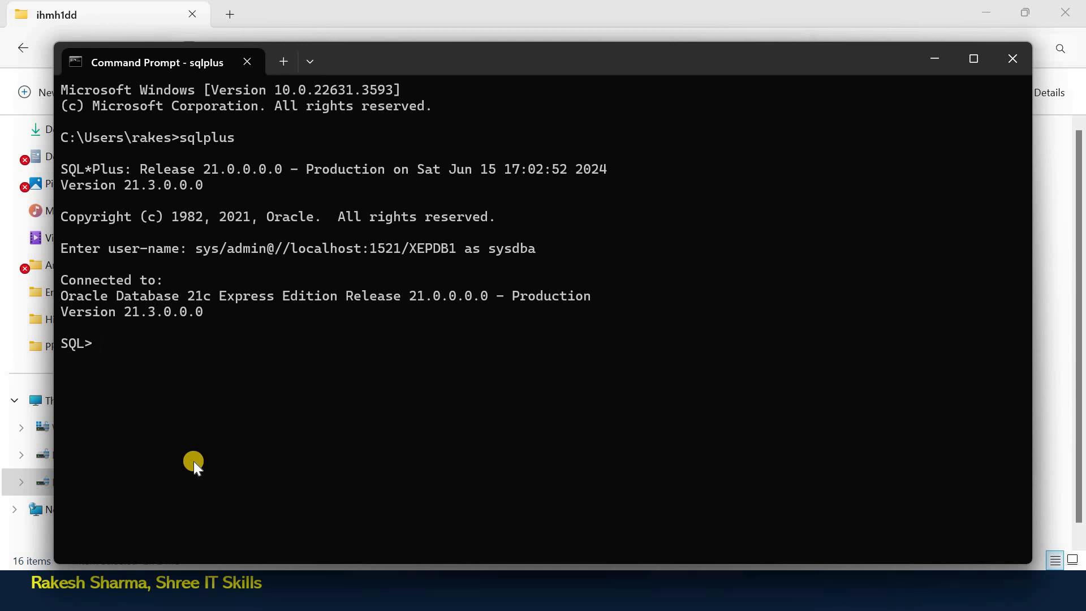
text(create user testuser)
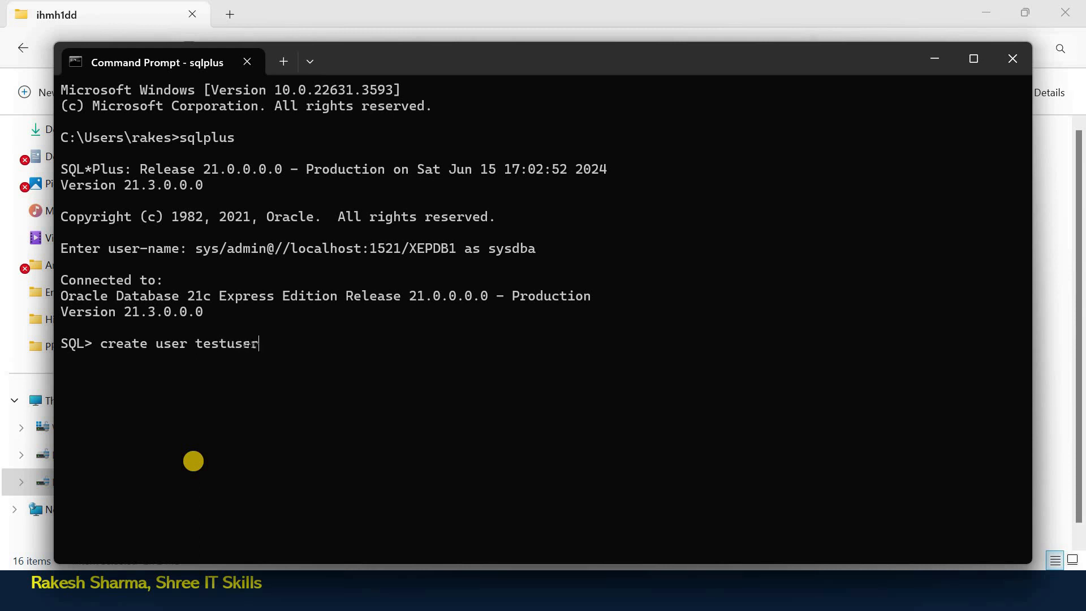
text( identified by test_123;)
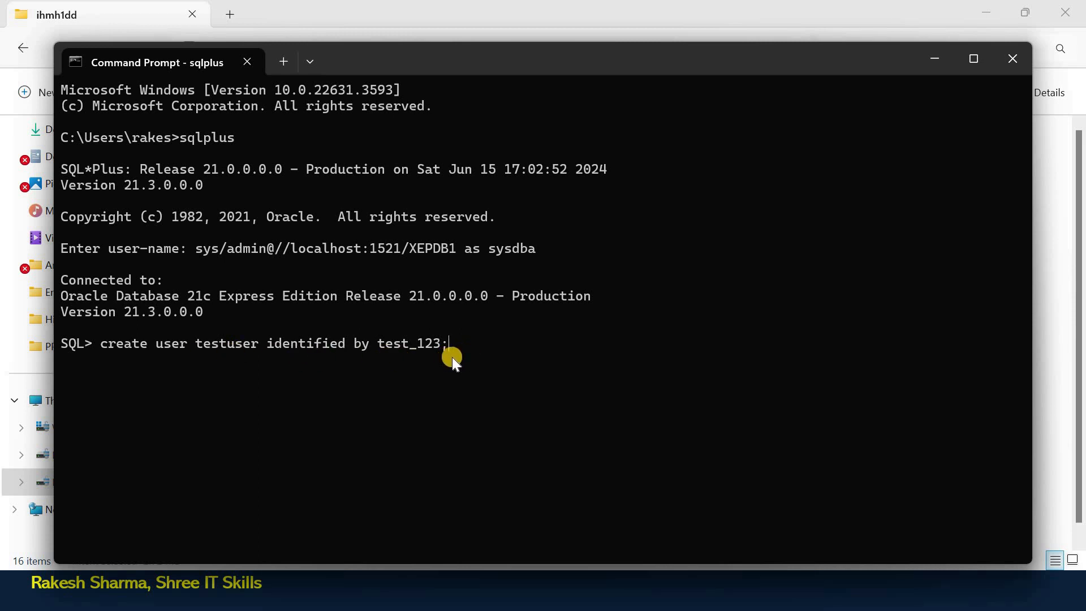
Create the user testuser with its password in SQL*Plus, then return to the Notepad notes.
key(Return)
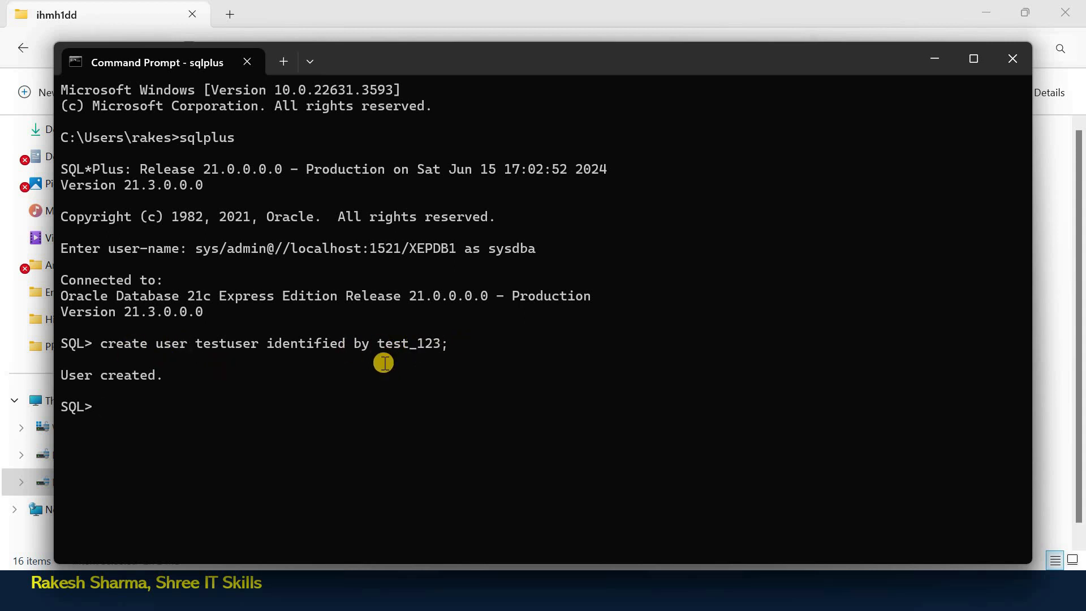
key(alt+Tab)
Paste the notes' Grant statement into SQL*Plus, end it with testuser;, and run it.
drag(85, 390, 835, 422)
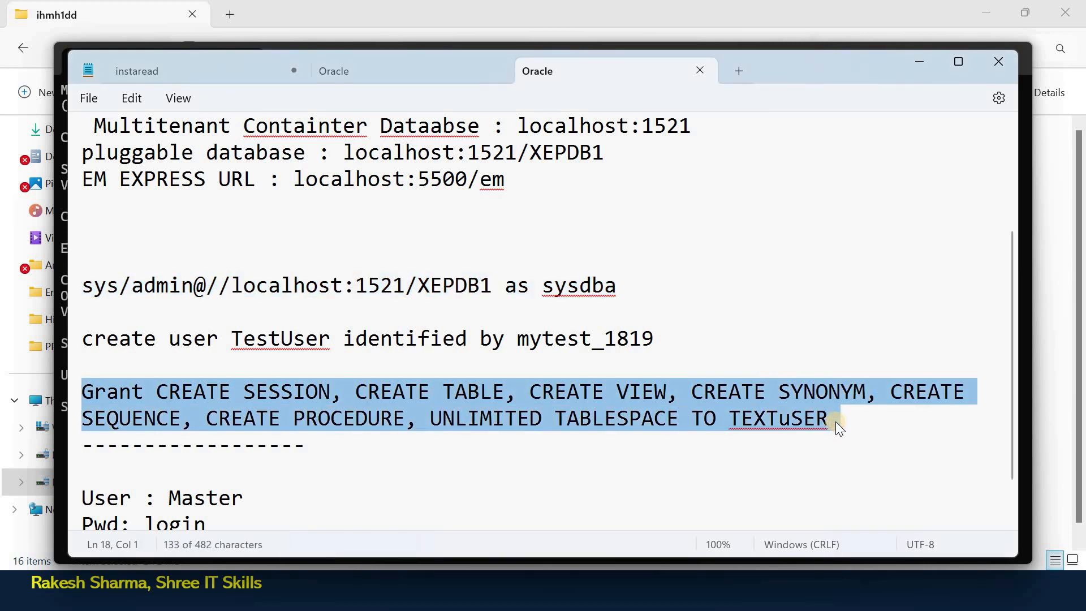
key(alt+Tab)
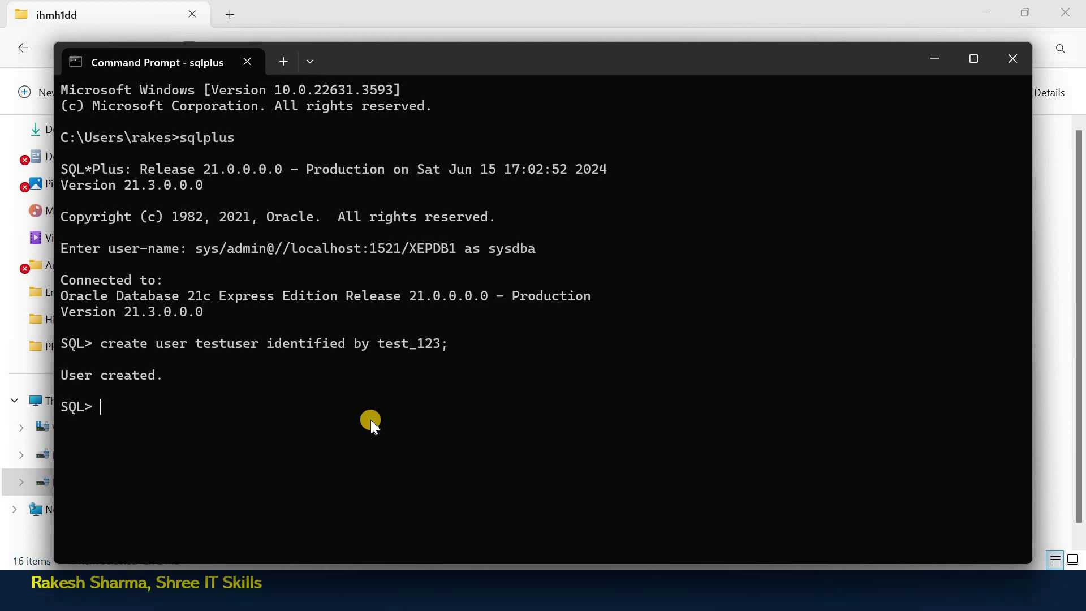
text(Grant CREATE SESSION, CREATE TABLE, CREATE VIEW, CREATE SYNONYM, CREATE SEQUENCE, CREATE PROCEDURE, UNLIMITED TABLE SPACE TO TEXTuSER)
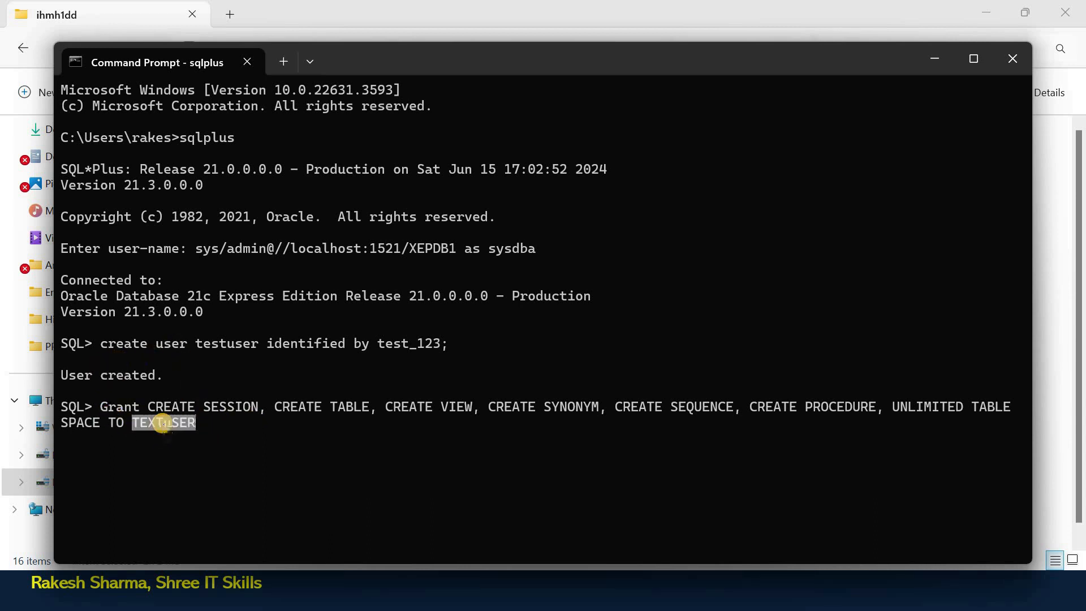
text(tst)
key(BackSpace)
key(BackSpace)
key(BackSpace)
key(BackSpace)
key(BackSpace)
key(BackSpace)
key(BackSpace)
key(BackSpace)
key(BackSpace)
key(BackSpace)
key(BackSpace)
text(testuser;)
key(Return)
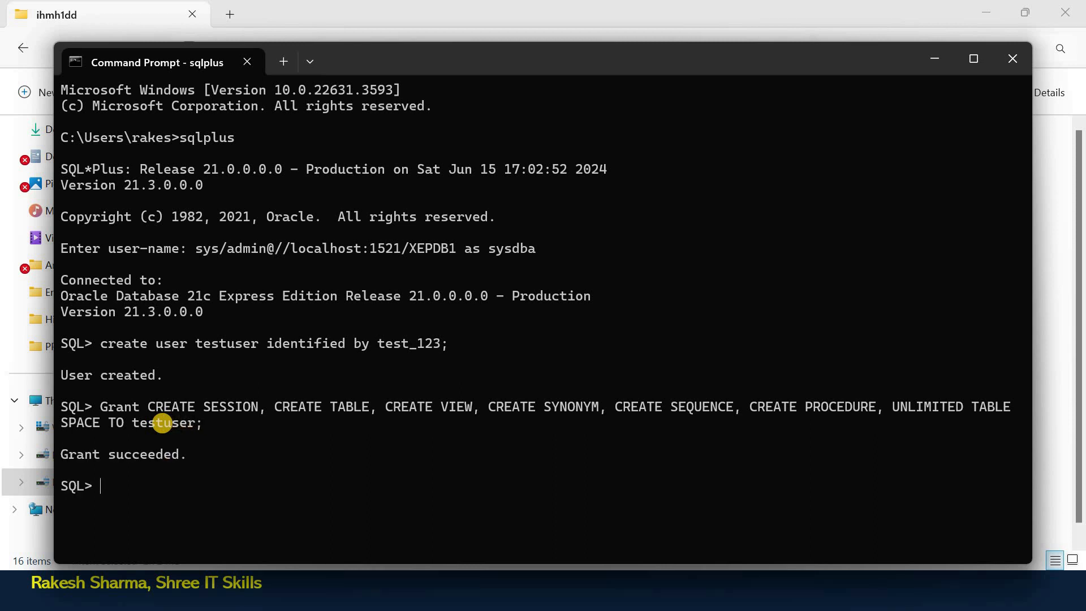